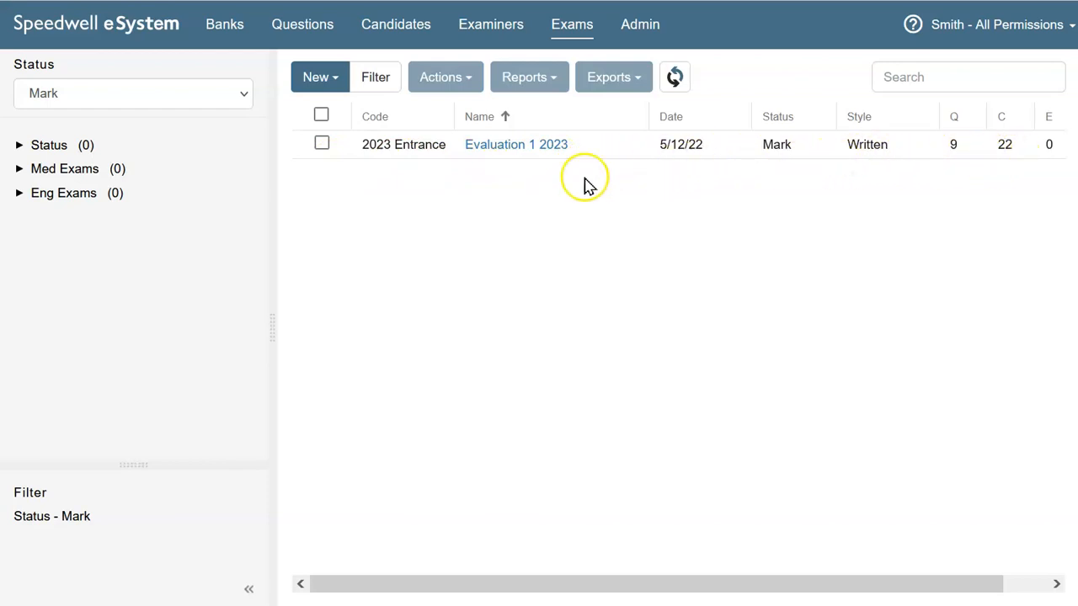
# Open the Evaluation 1 2023 exam for marking and review the lipids question with its model answer.
pyautogui.click(321, 144)
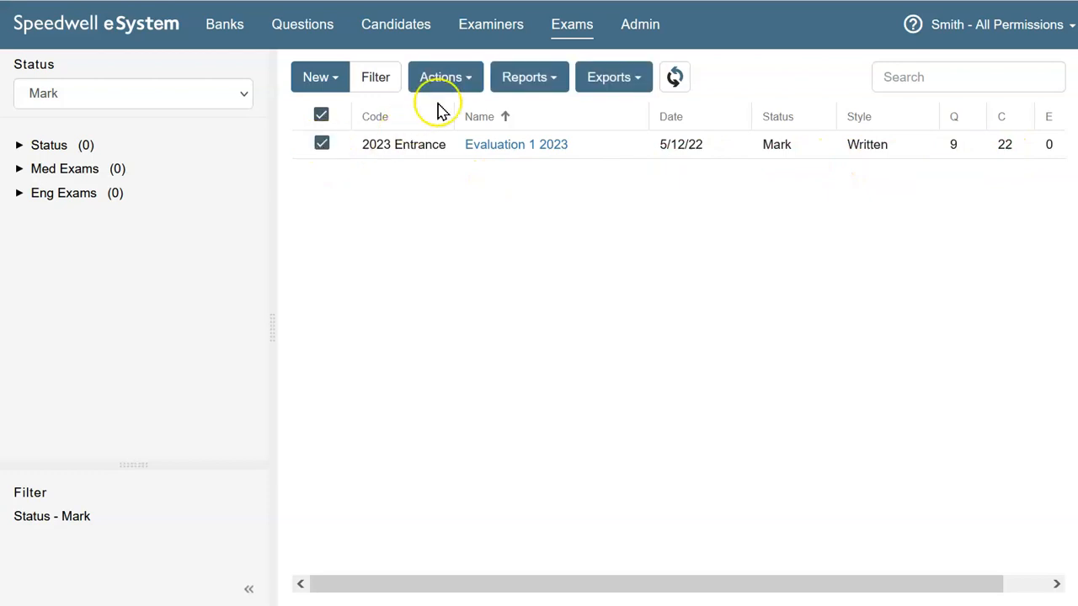
pyautogui.click(466, 84)
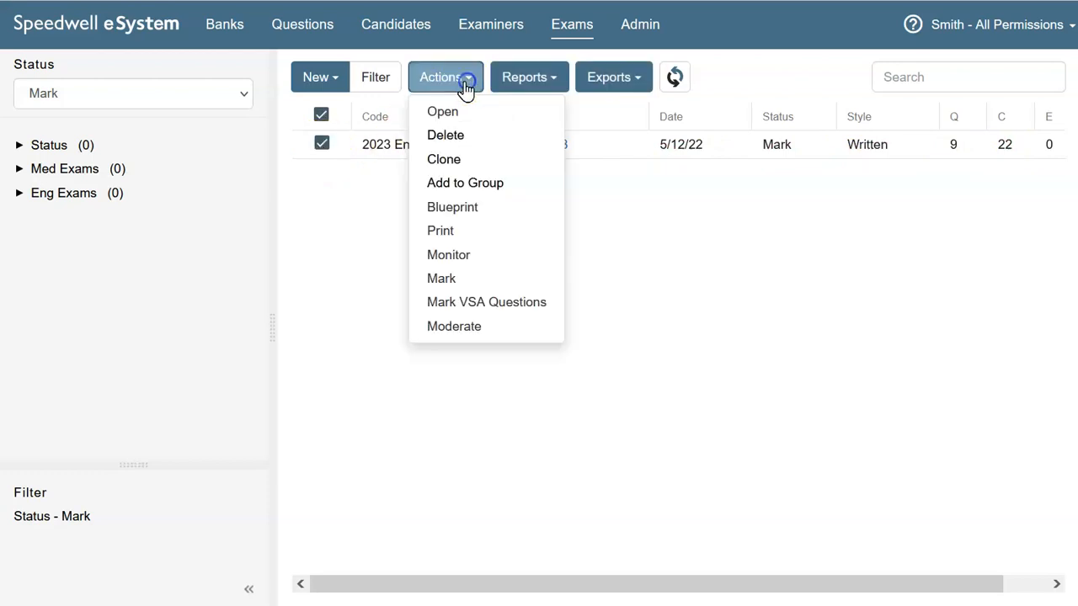
pyautogui.click(439, 277)
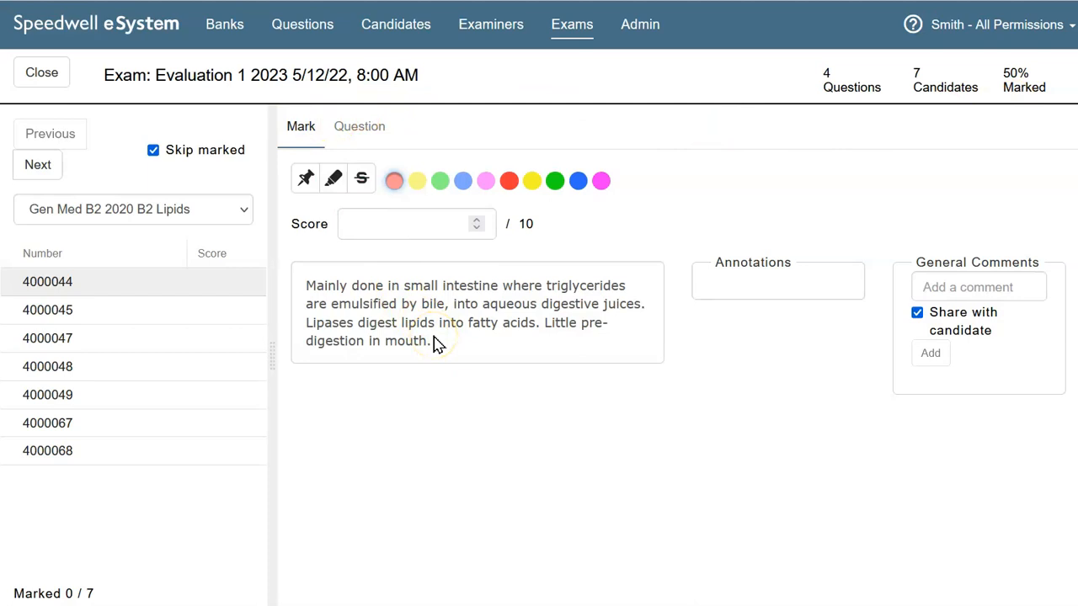
pyautogui.click(354, 128)
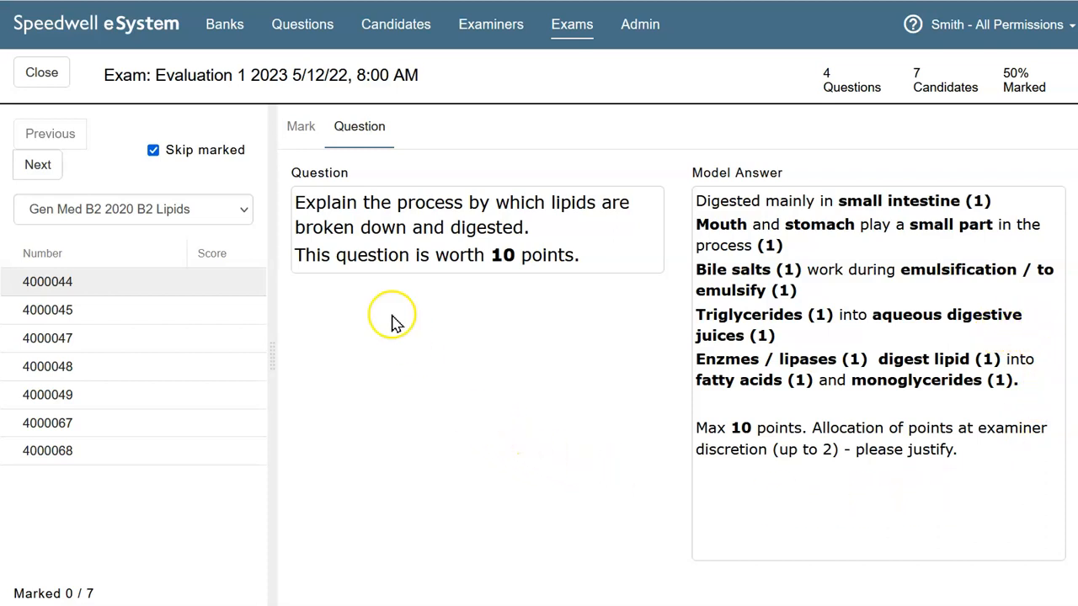
pyautogui.click(299, 129)
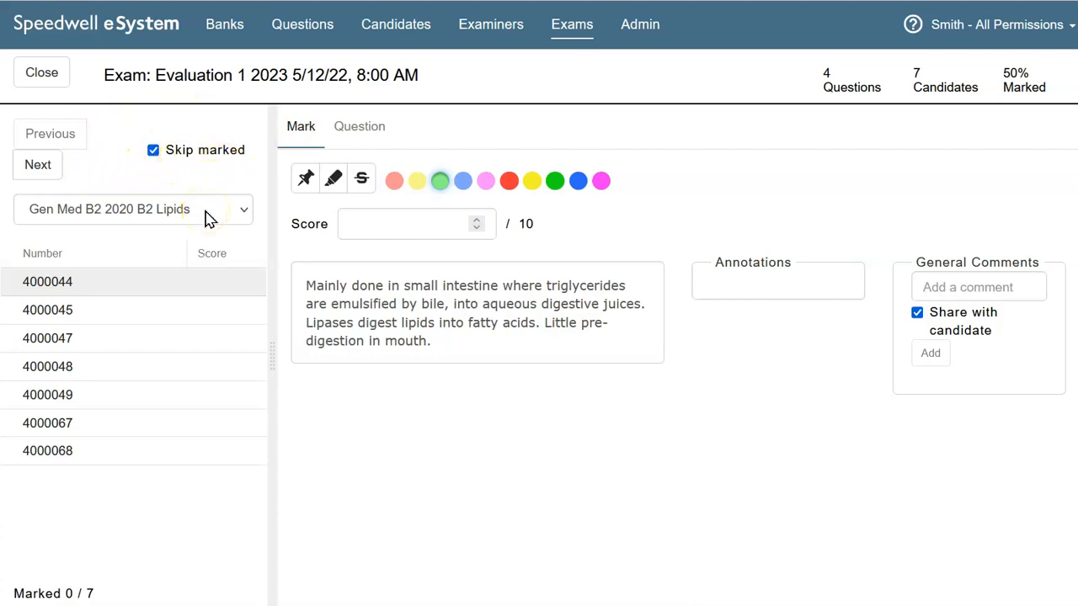
# View the candidate scores for question Gen Med 2022 G1 Stress and return to Gen Med B2 2020 B2 Lipids.
pyautogui.click(236, 211)
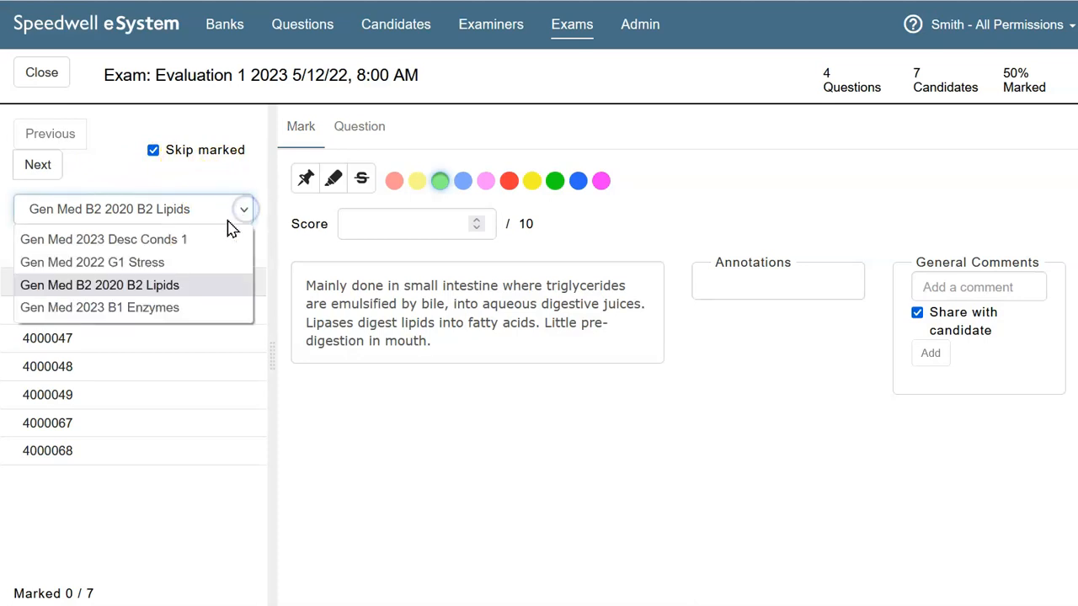
pyautogui.click(189, 263)
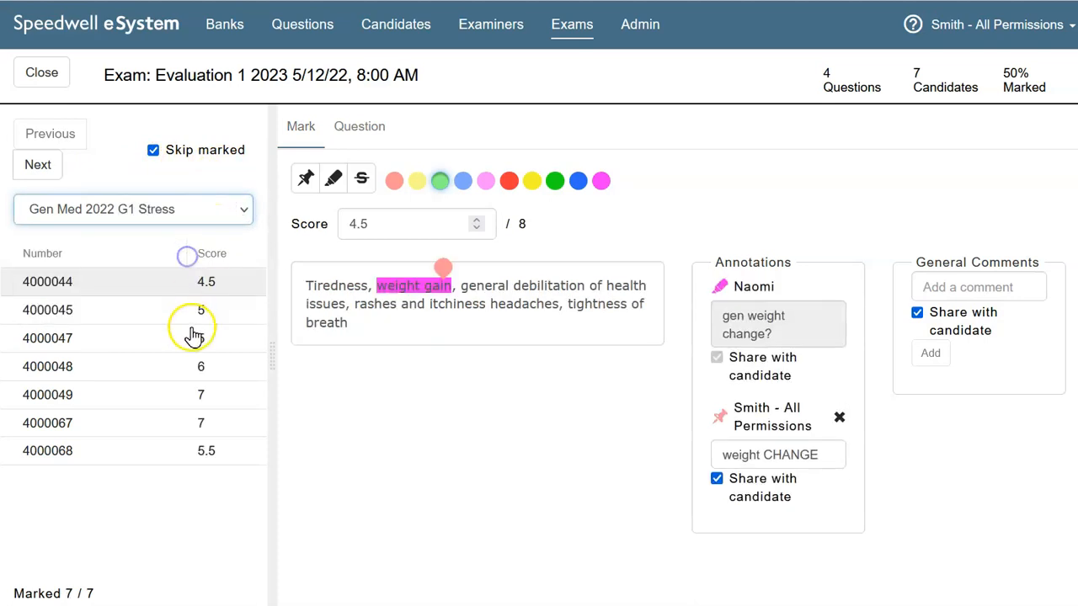
pyautogui.click(242, 216)
pyautogui.click(187, 278)
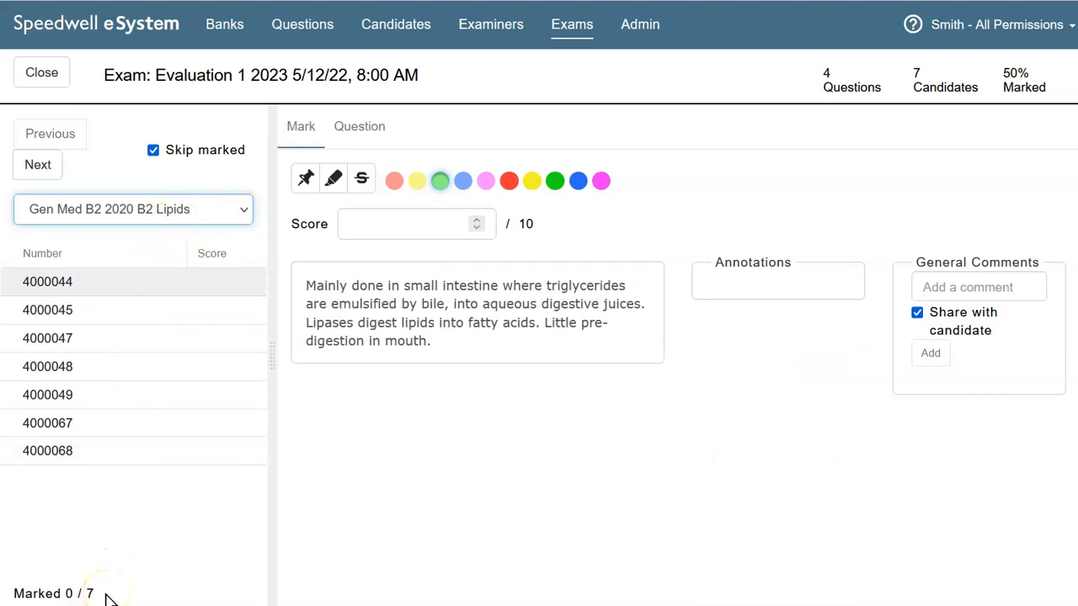
# Place a green point annotation at "small intestine" in the first candidate's answer with the comment "Good point".
pyautogui.click(293, 190)
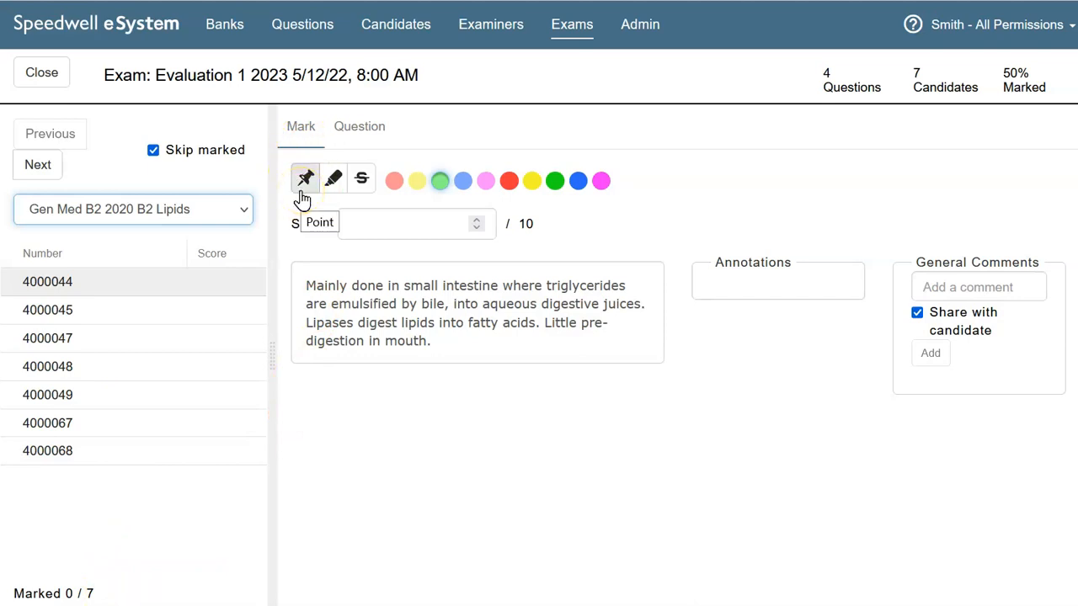
pyautogui.click(363, 188)
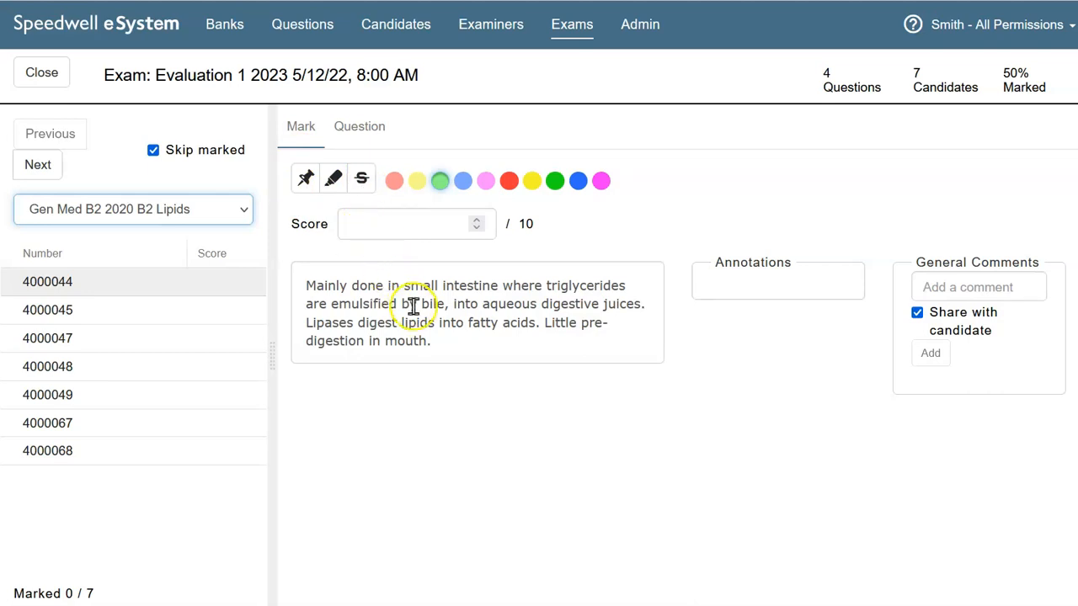
pyautogui.click(387, 205)
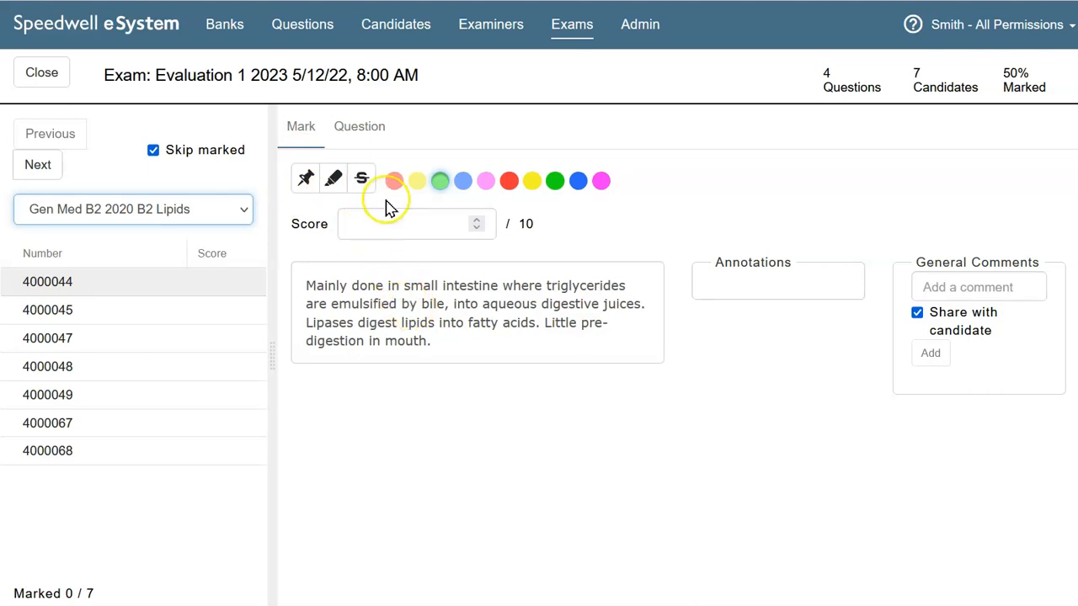
pyautogui.click(440, 182)
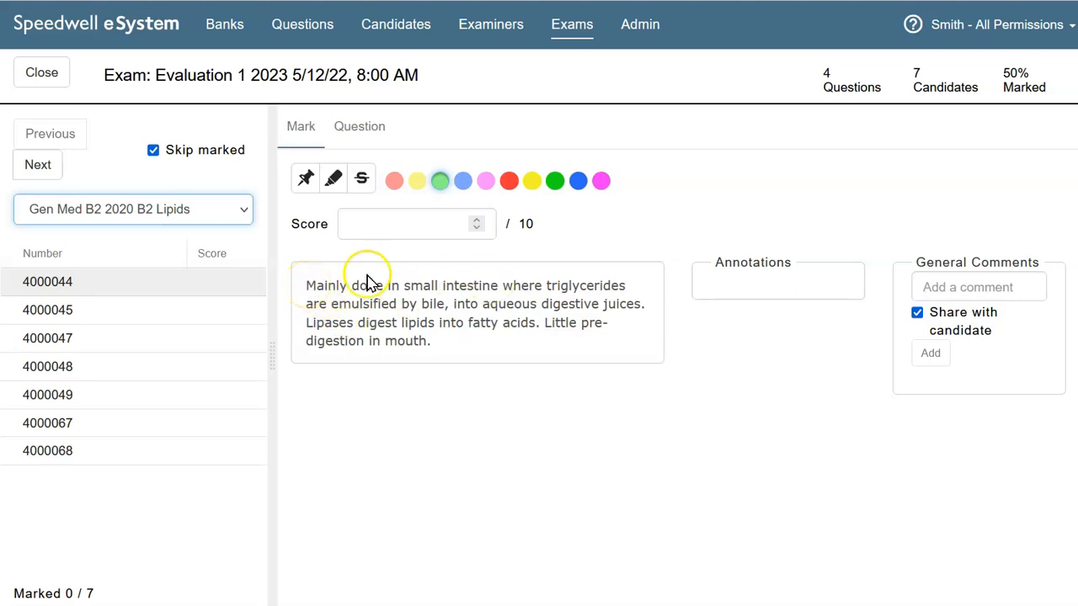
pyautogui.click(305, 182)
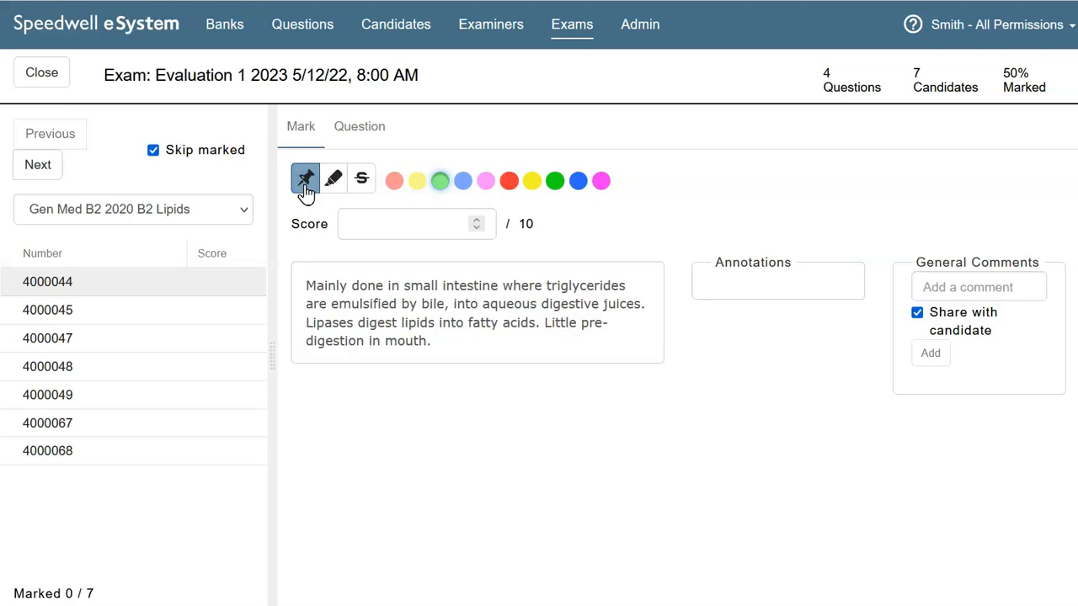
pyautogui.click(439, 286)
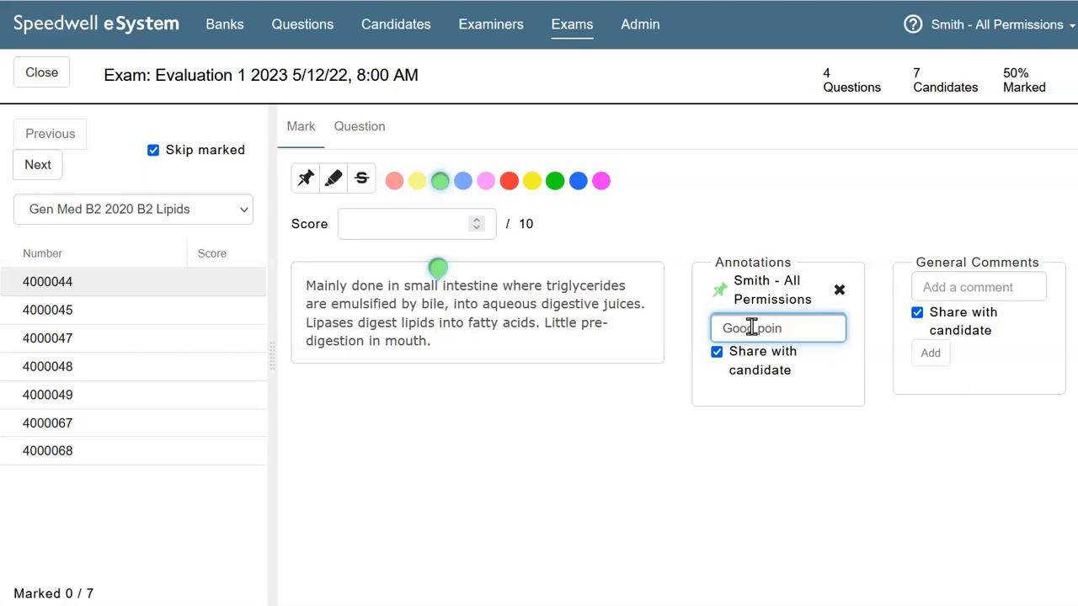
pyautogui.click(748, 328)
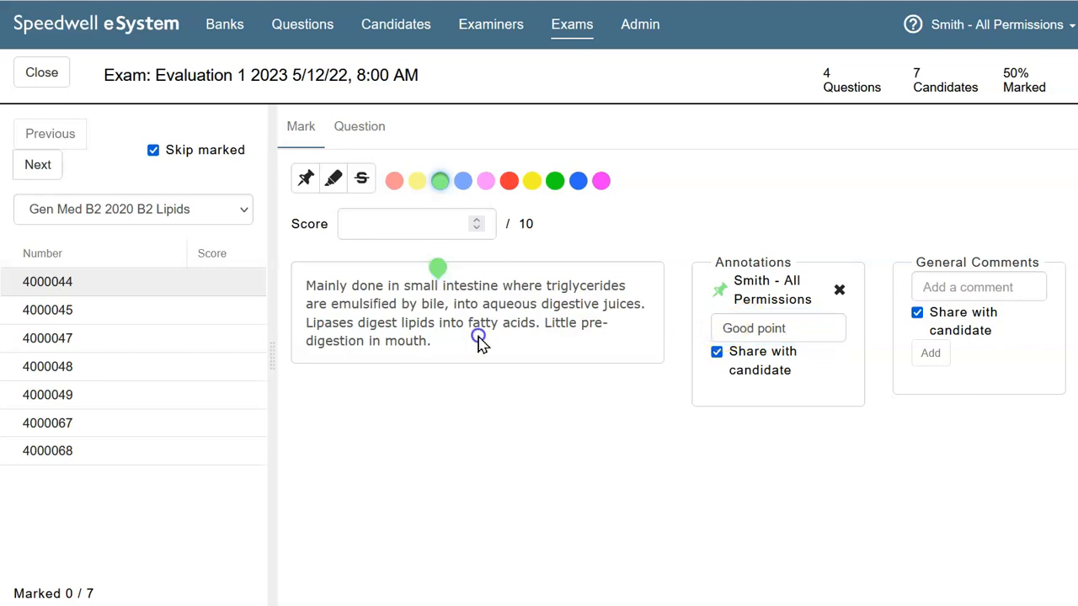
pyautogui.click(437, 271)
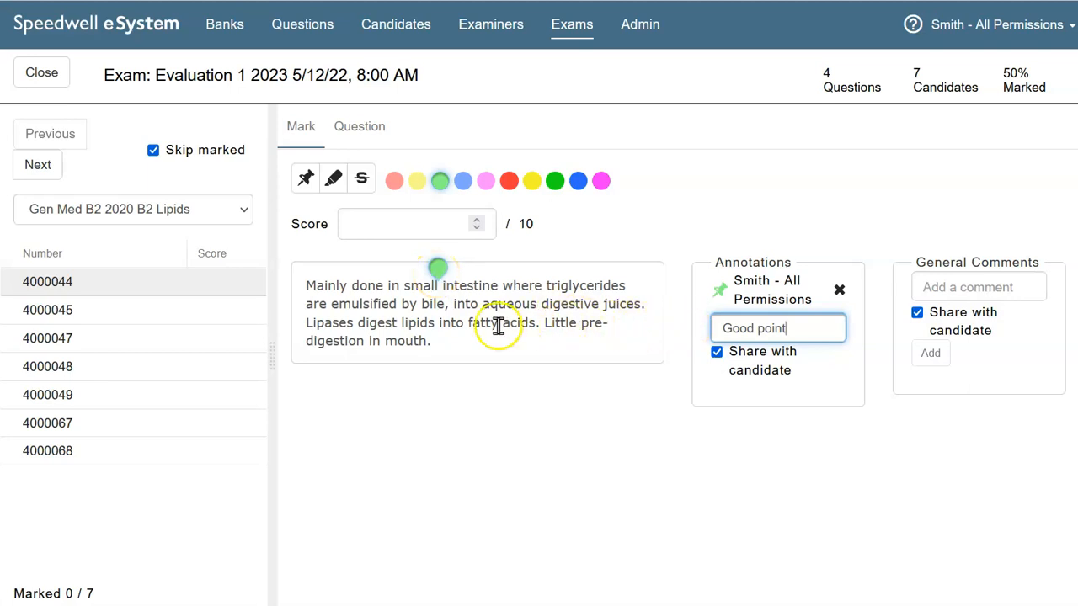
pyautogui.click(471, 353)
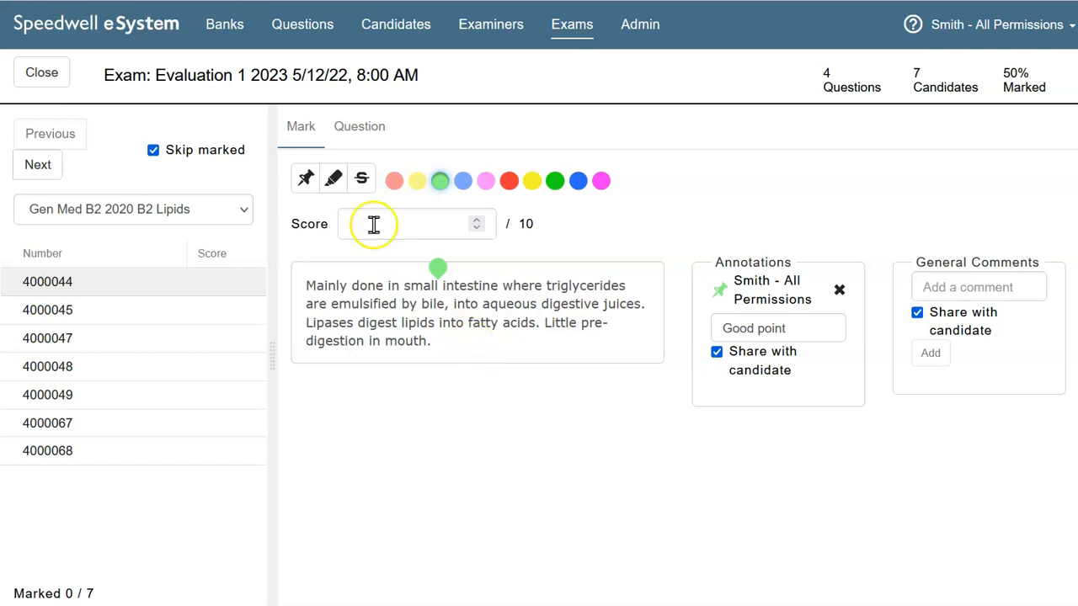
# Highlight "into aqueous digestive juices. Lipases digest lipids into fatty acids" in green and annotate it "Well explained", shared with the candidate.
pyautogui.click(335, 181)
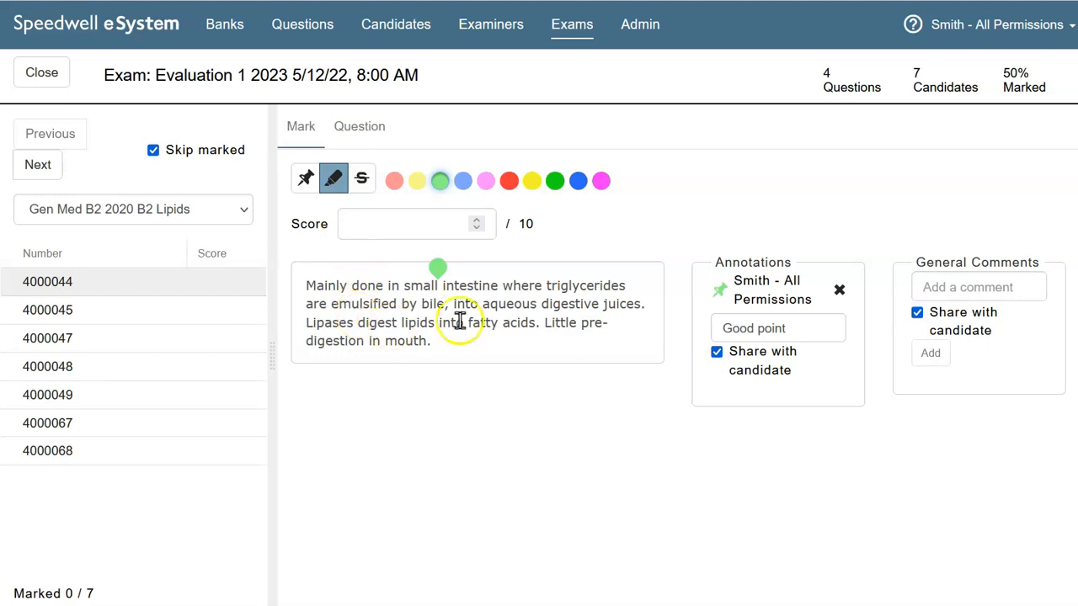
pyautogui.moveTo(453, 305); pyautogui.dragTo(535, 323)
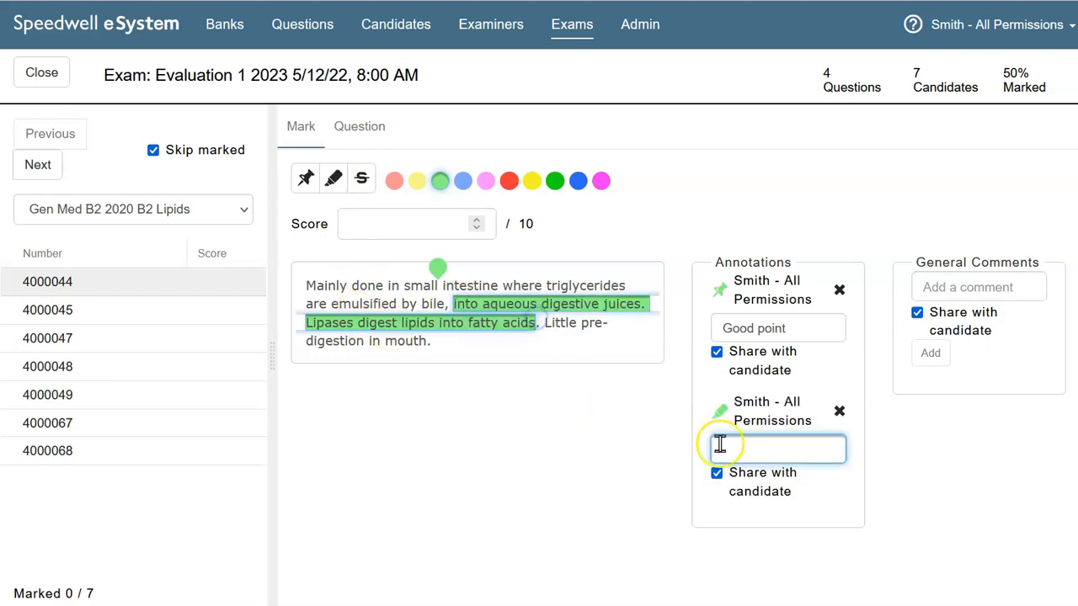
pyautogui.write('Ve')
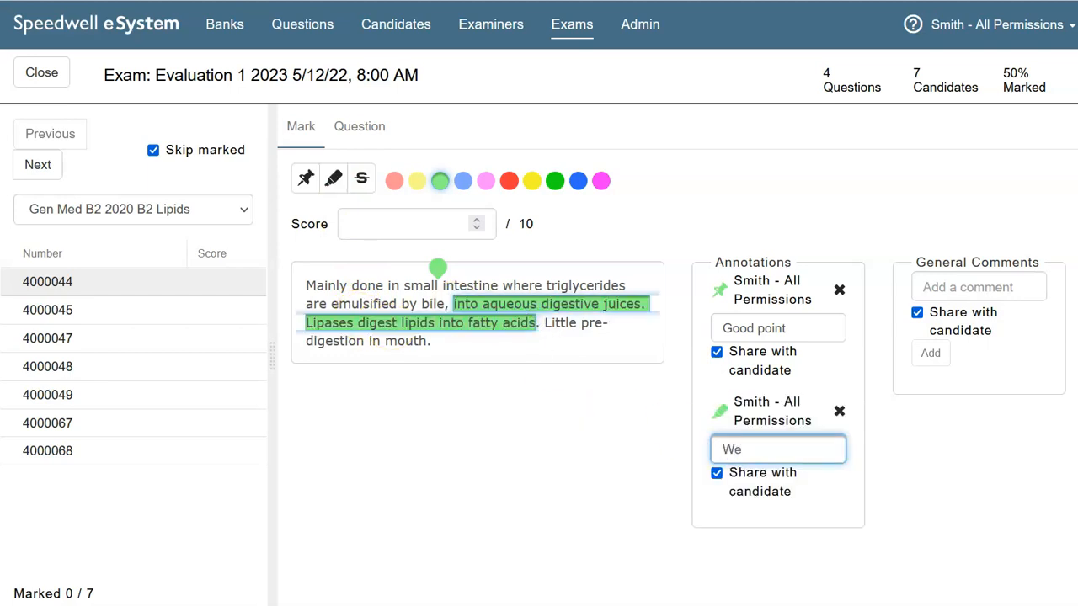
pyautogui.write('ll explained')
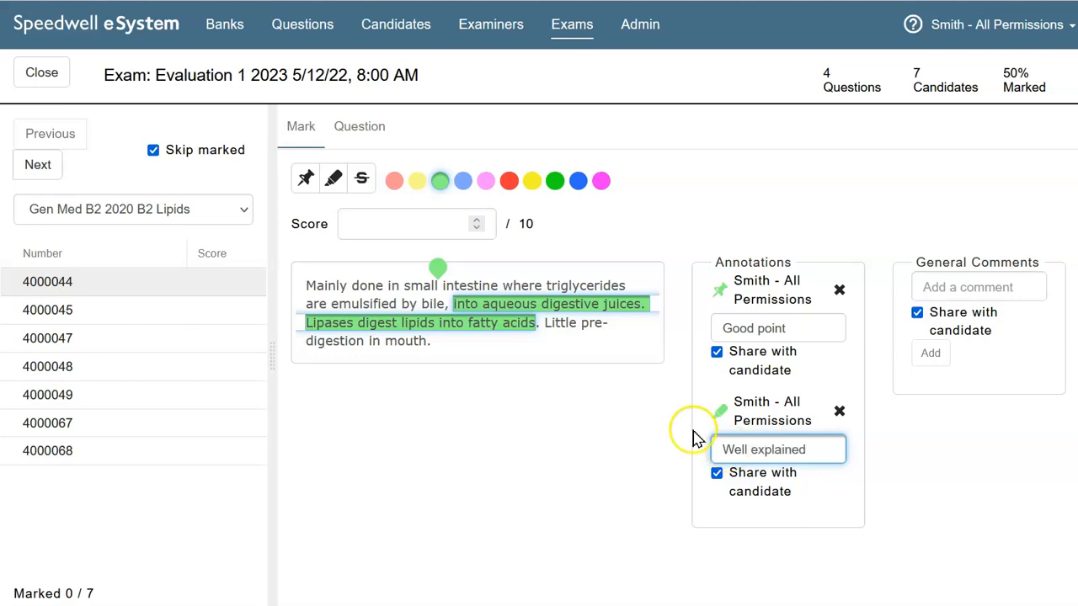
pyautogui.click(717, 474)
pyautogui.click(717, 474)
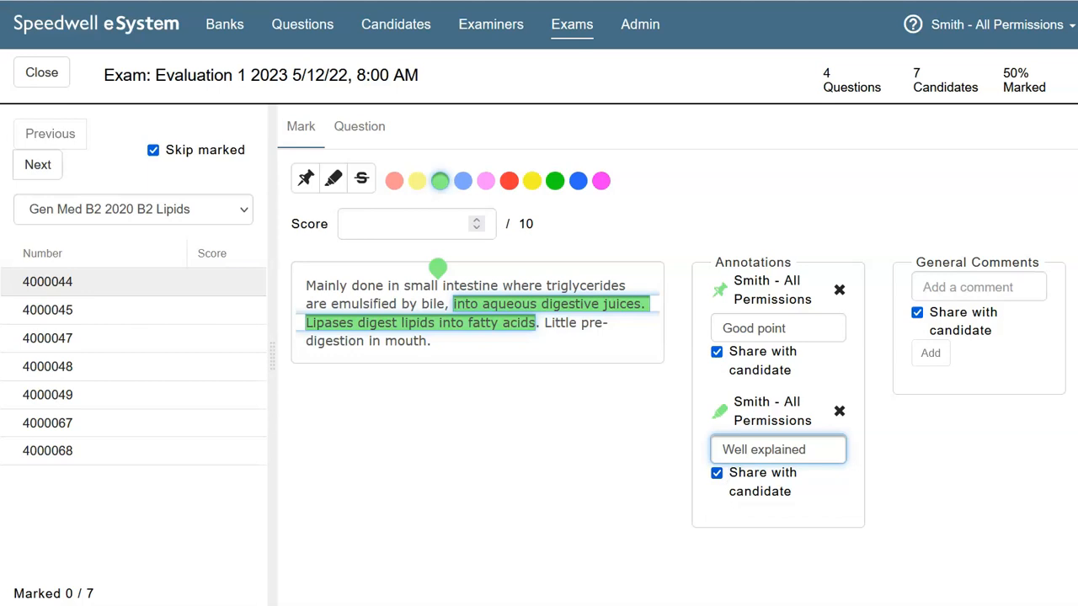
pyautogui.click(557, 355)
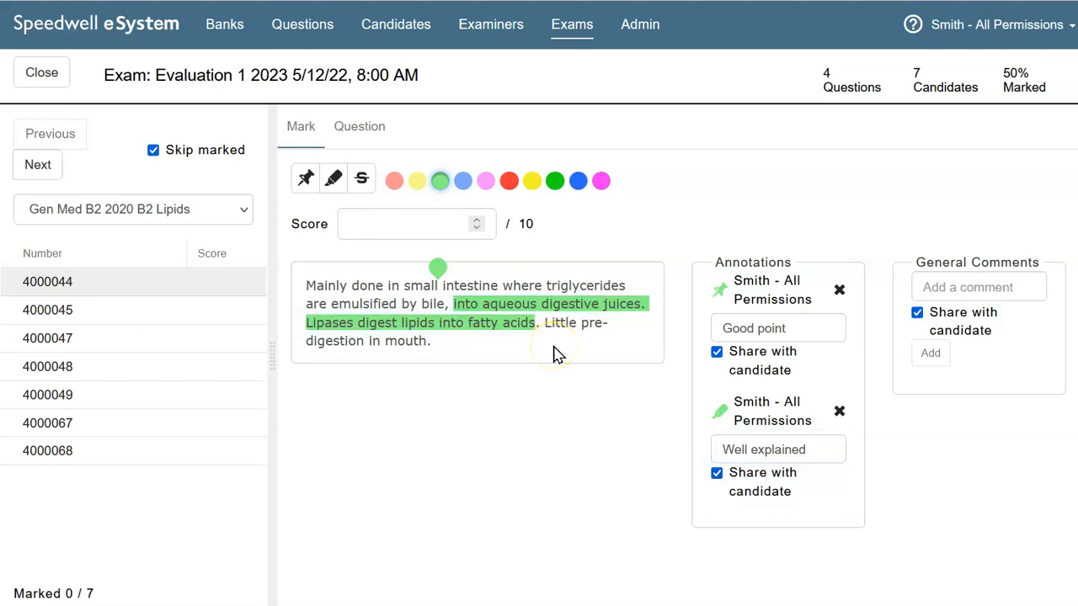
# Strike through "digestion" in the answer's last sentence and delete that strikethrough annotation.
pyautogui.click(362, 187)
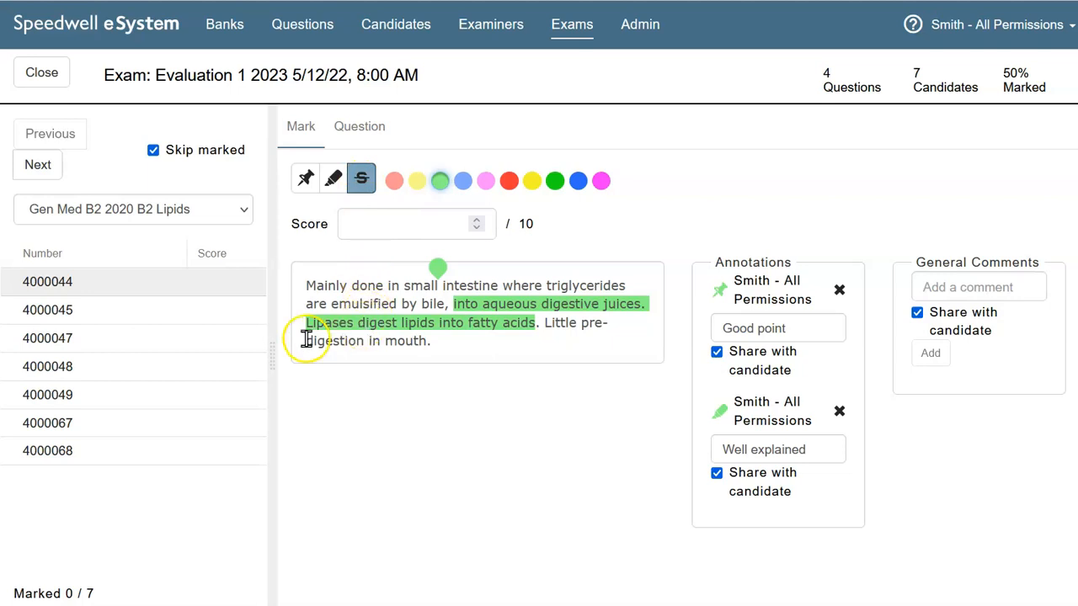
pyautogui.moveTo(306, 340); pyautogui.dragTo(373, 341)
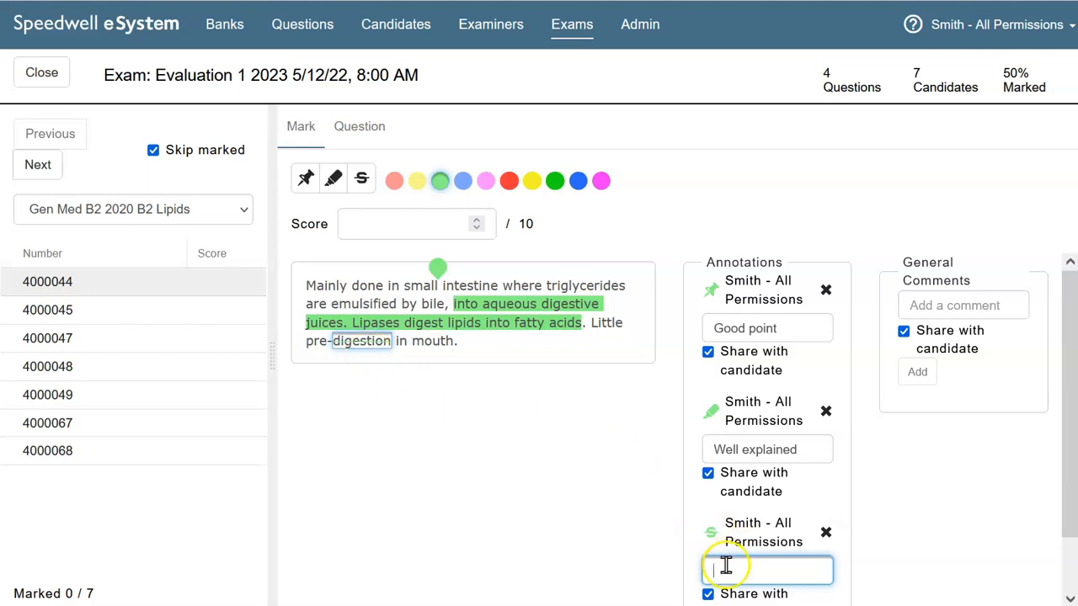
pyautogui.click(825, 534)
pyautogui.click(520, 346)
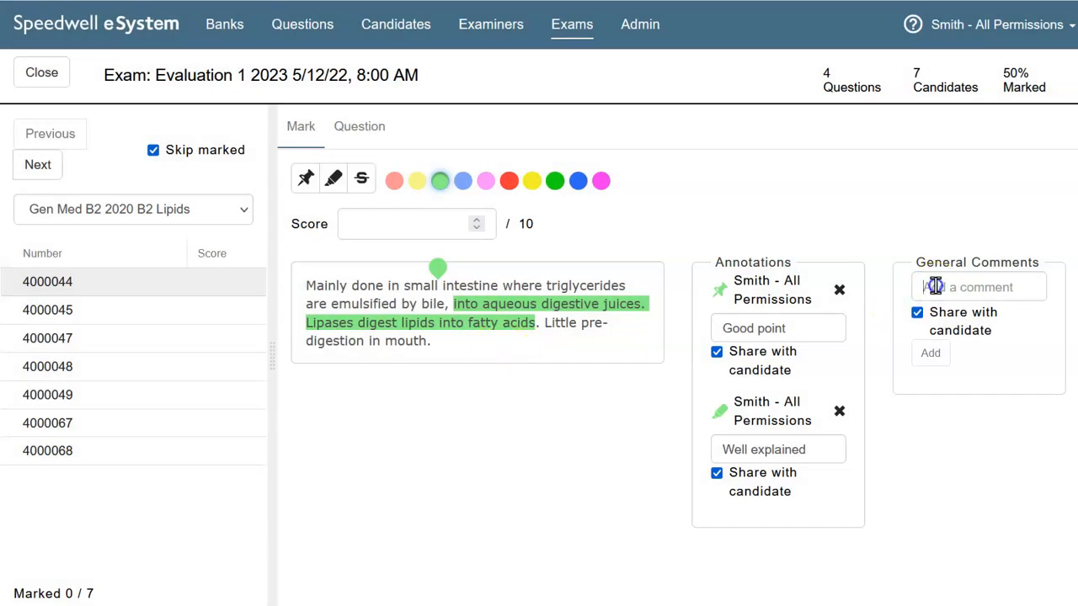
# Write "Topic breakdown" as a general comment on the answer, leaving it shared with the candidate.
pyautogui.click(934, 286)
pyautogui.write('Thpic breakdown')
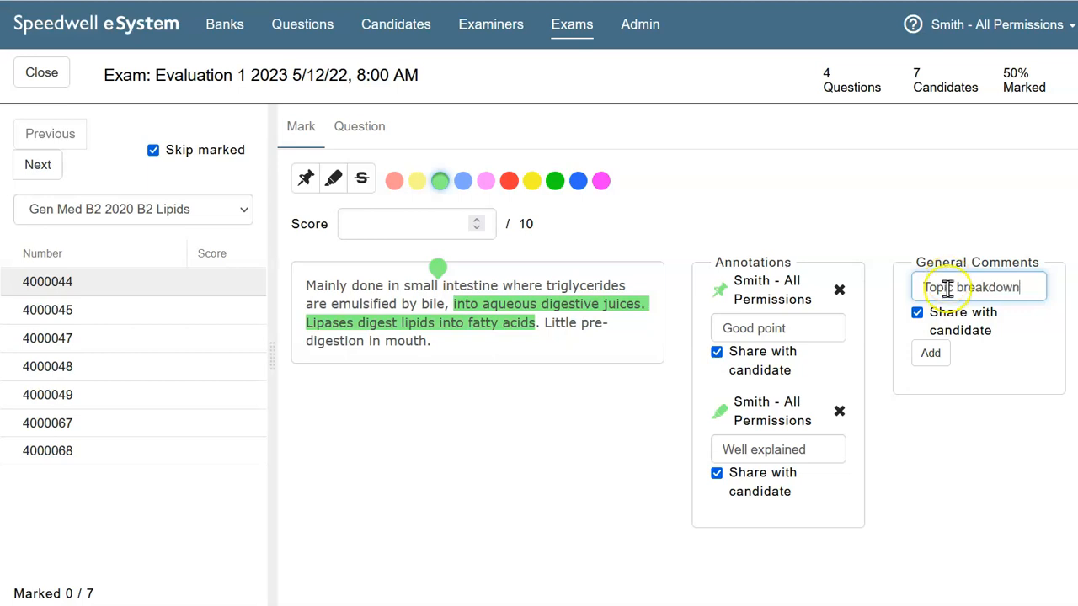
pyautogui.click(978, 376)
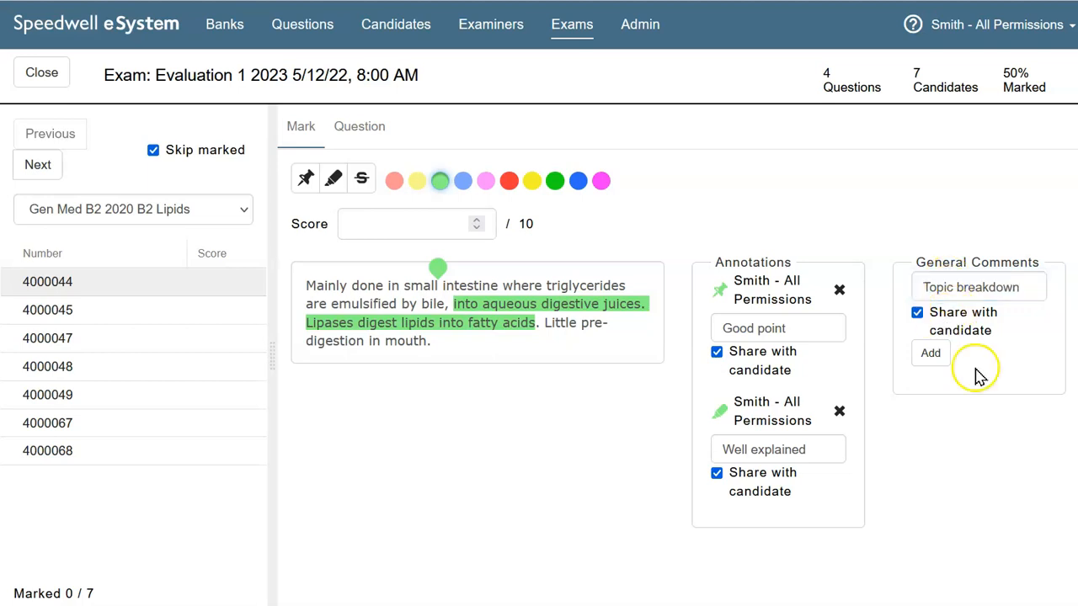
pyautogui.click(978, 376)
pyautogui.click(548, 341)
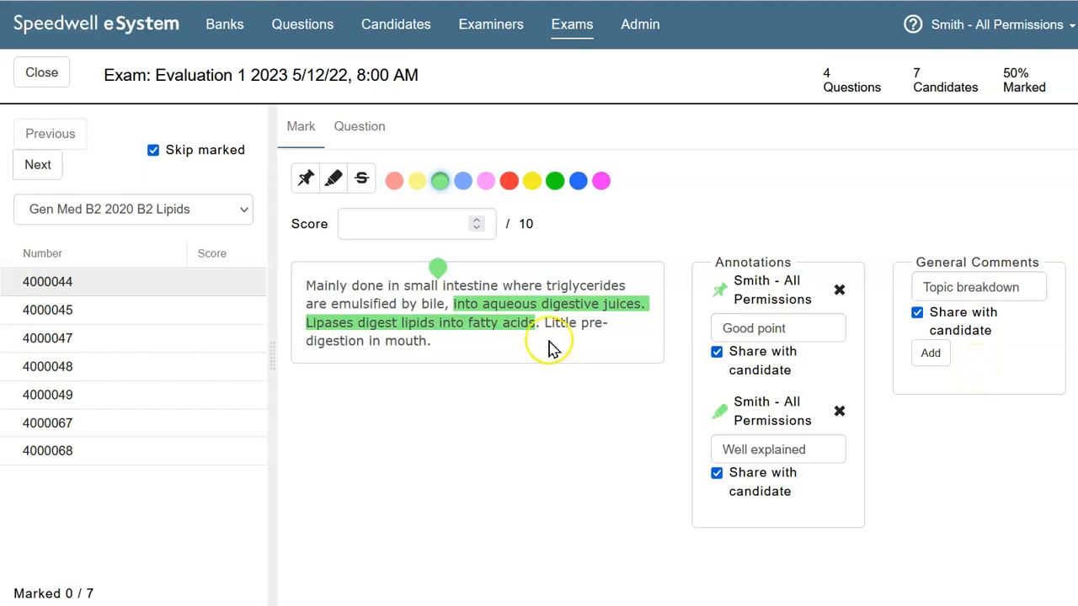
# Score the first candidate's lipids answer 8 out of 10 and save it, moving on to the next candidate.
pyautogui.click(376, 225)
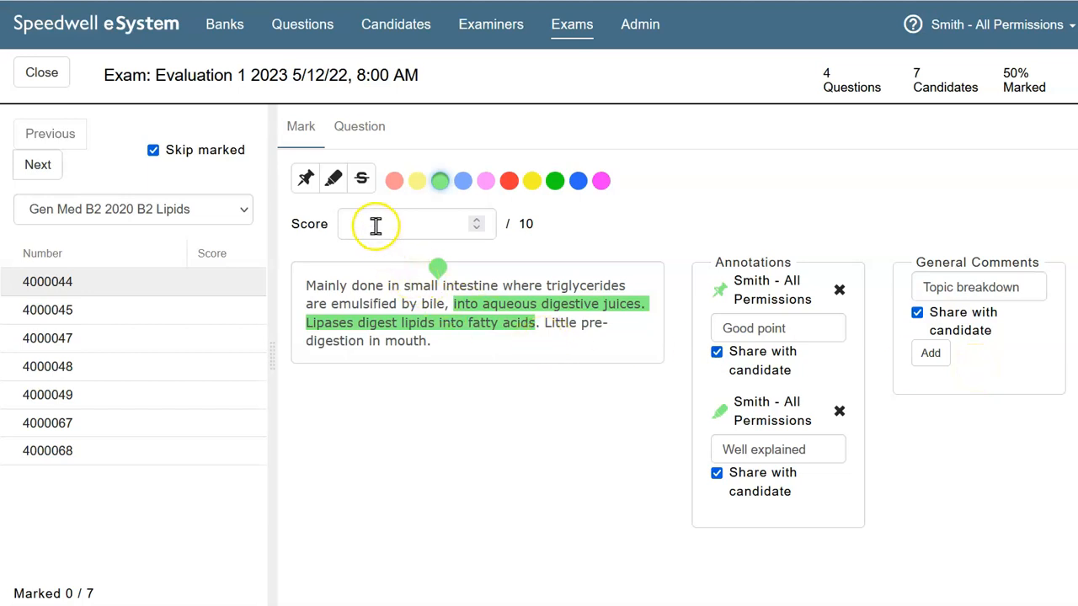
pyautogui.click(222, 275)
pyautogui.click(253, 265)
pyautogui.click(356, 221)
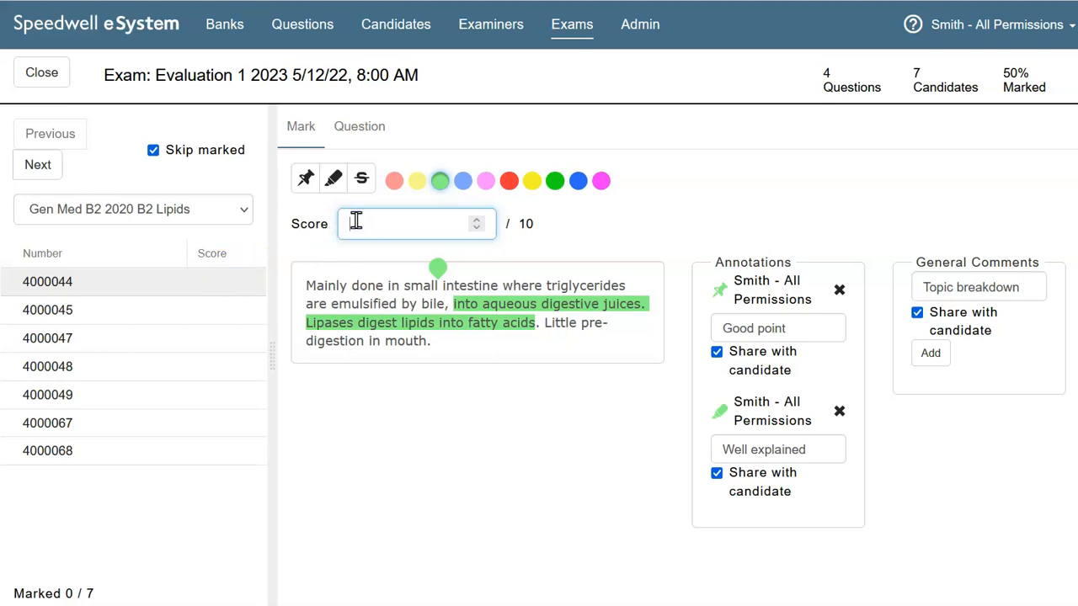
pyautogui.click(371, 221)
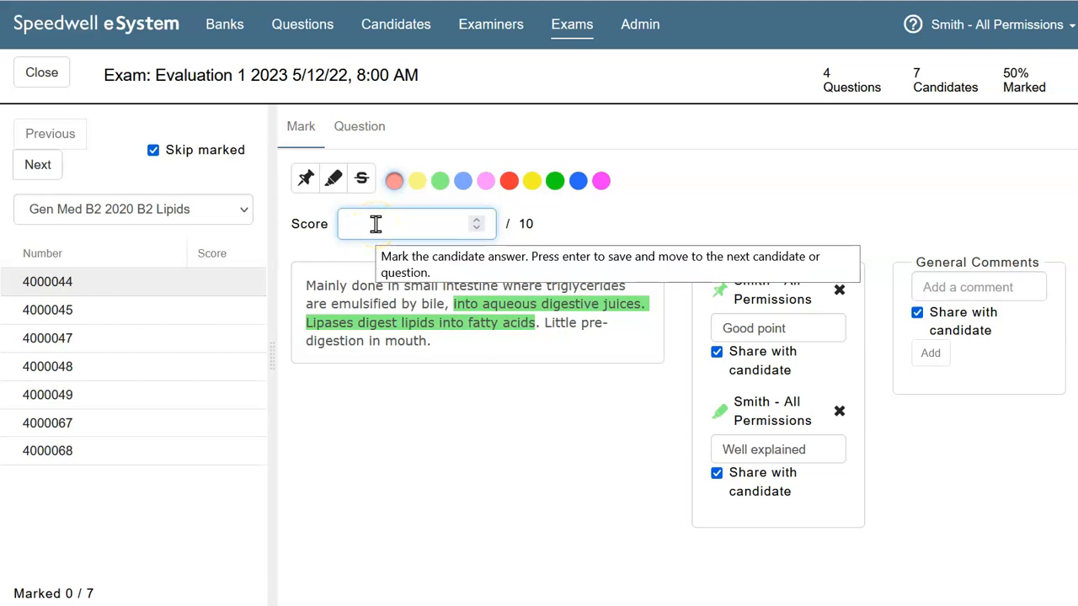
pyautogui.click(357, 233)
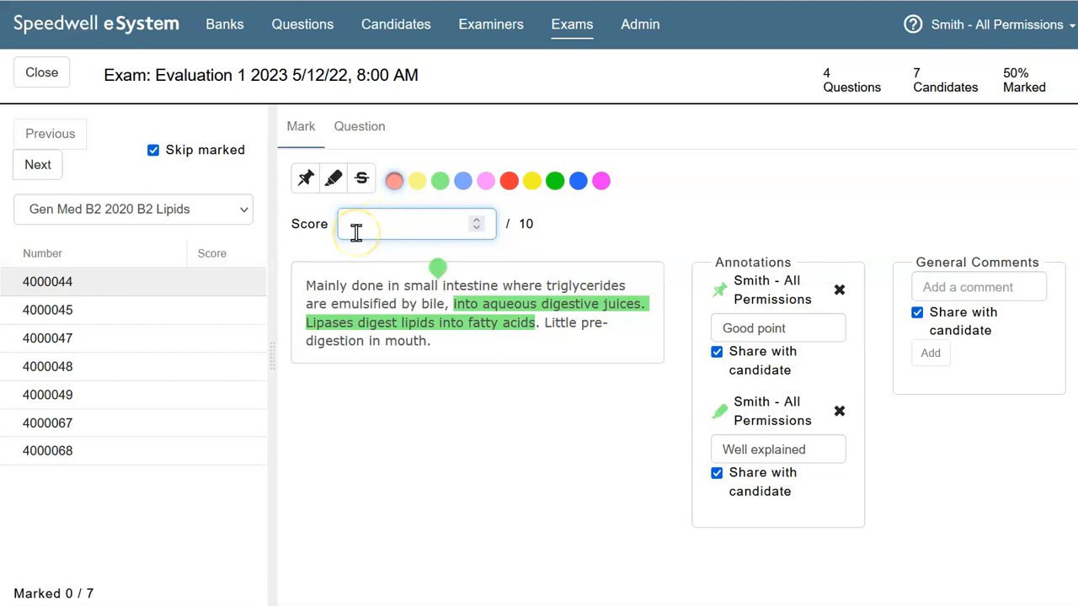
pyautogui.click(368, 224)
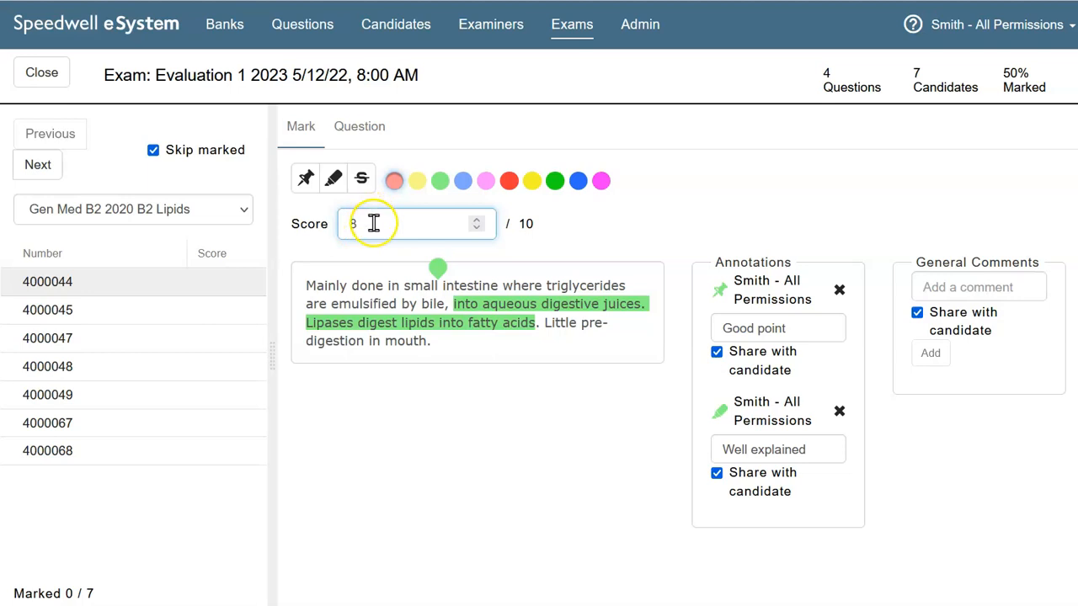
pyautogui.press('Return')
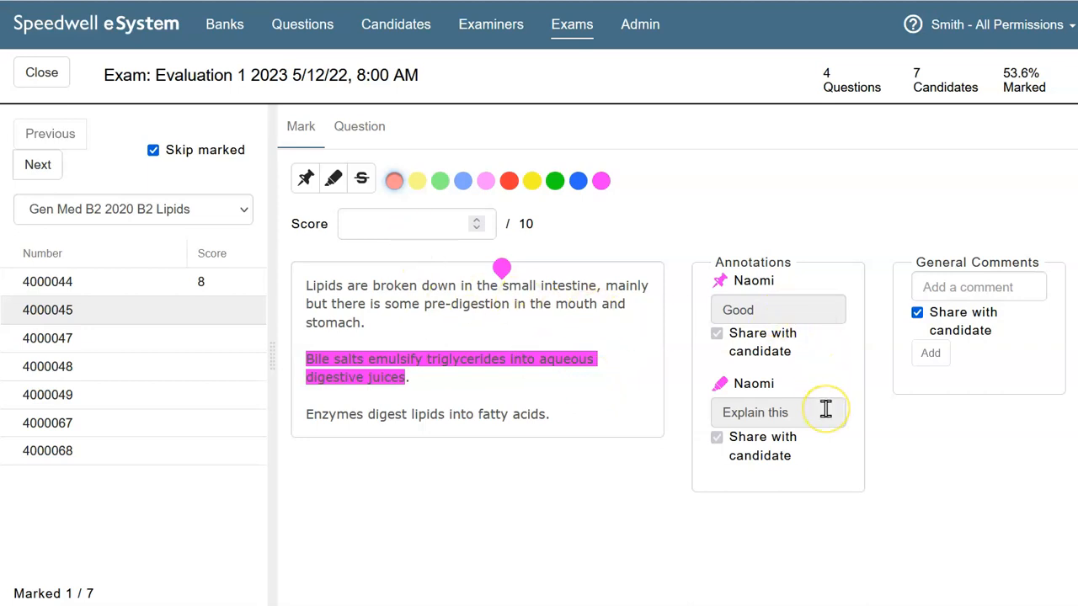
# Review the other examiner's pin annotation and pink highlight annotation on the second candidate's lipids answer.
pyautogui.click(502, 271)
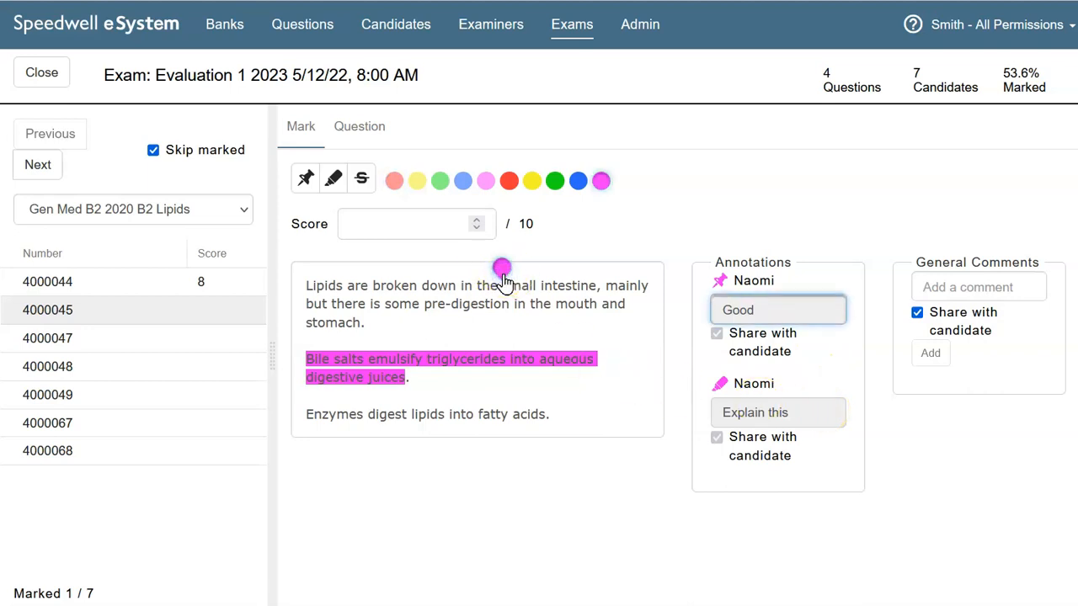
pyautogui.click(516, 345)
pyautogui.click(514, 371)
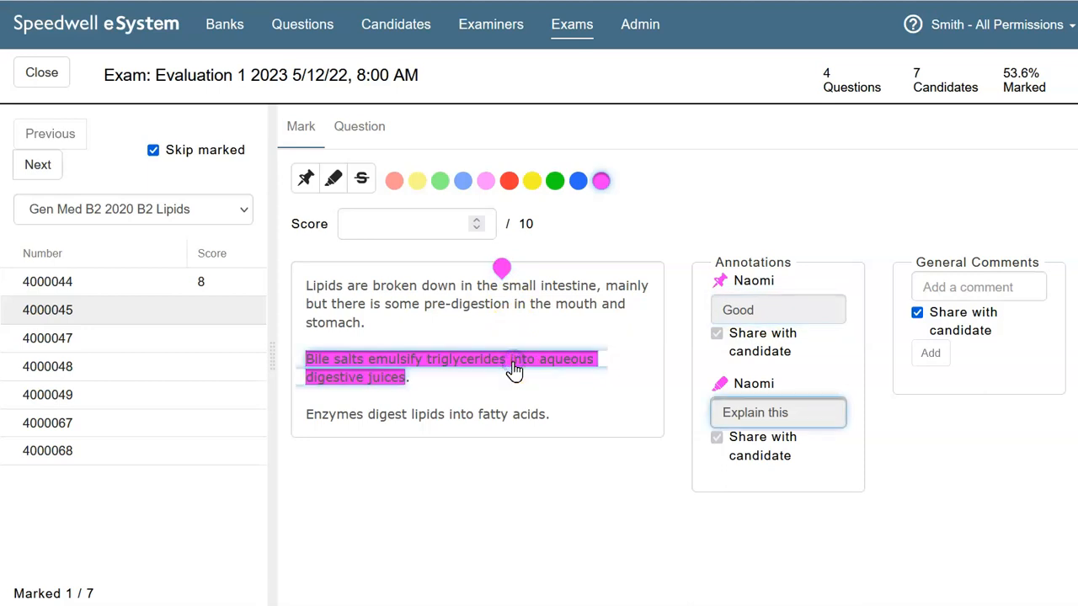
pyautogui.click(589, 415)
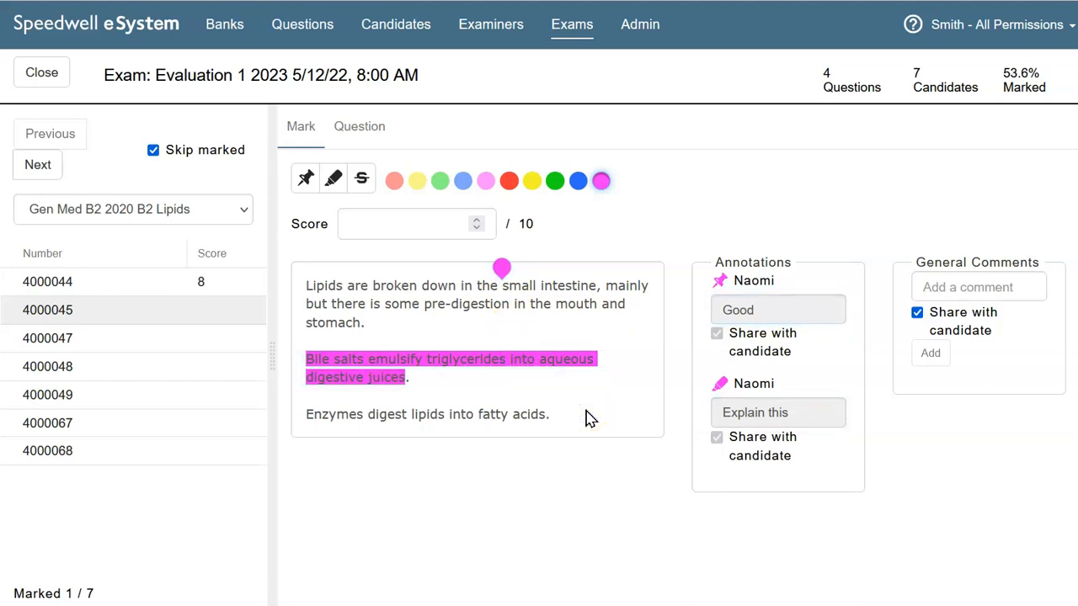
# Highlight "Enzymes digest lipids into fatty acids." in green and annotate it "More detail needed", shared with the candidate.
pyautogui.click(439, 181)
pyautogui.click(333, 181)
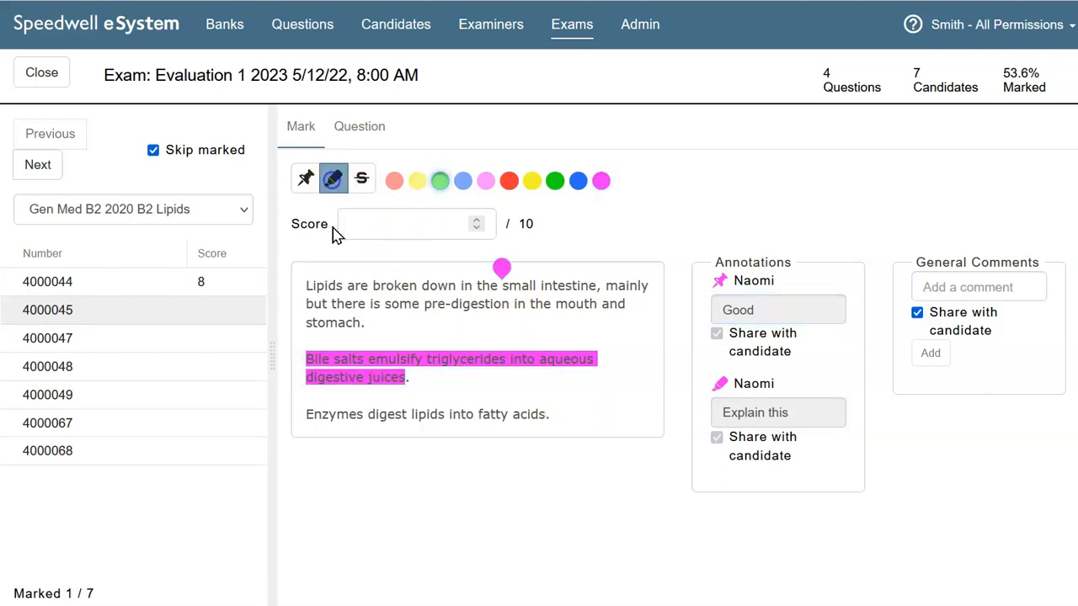
pyautogui.moveTo(306, 413); pyautogui.dragTo(553, 417)
pyautogui.write('More detail')
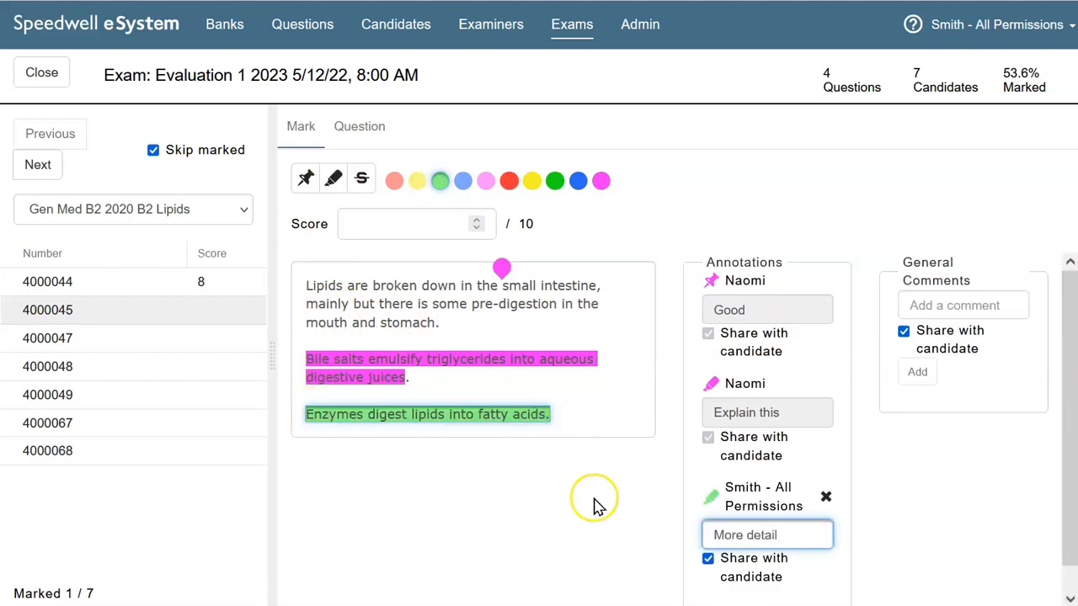
pyautogui.write(' needed')
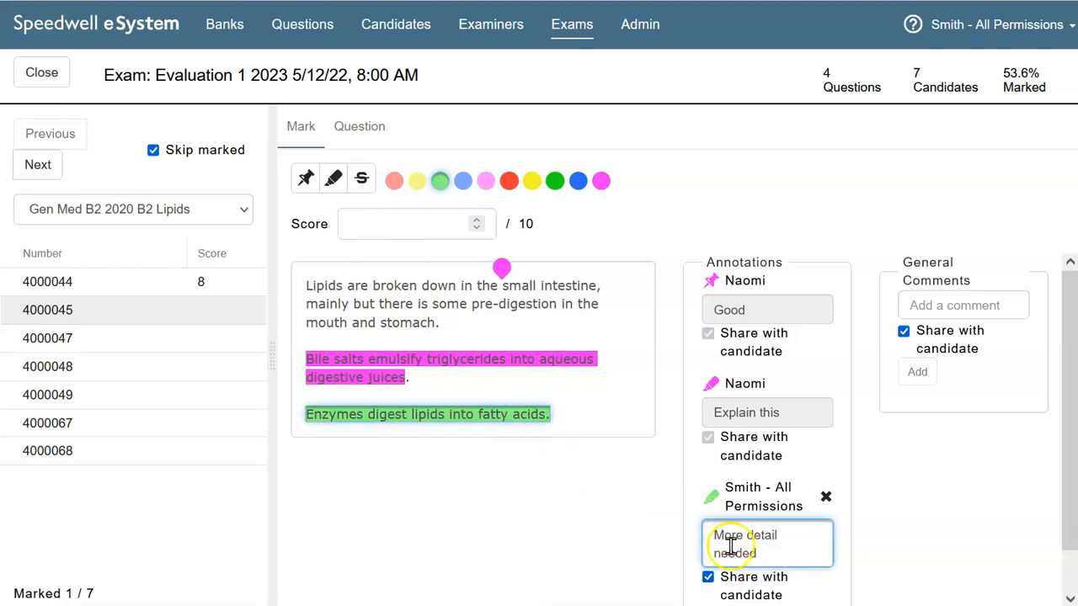
pyautogui.click(614, 428)
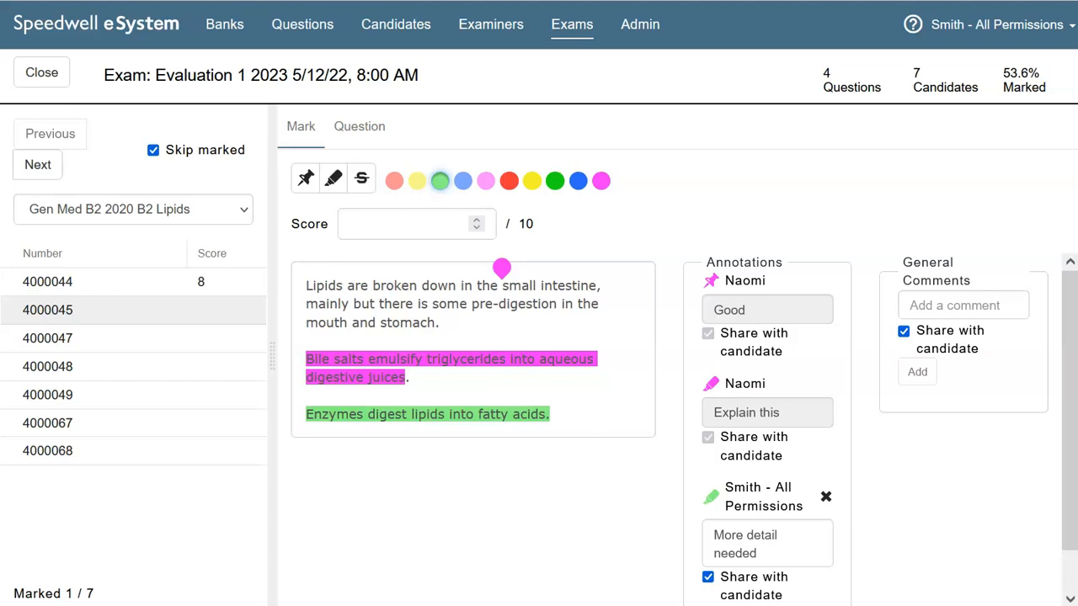
# Score the second candidate's lipids answer 6 out of 10 and save it, moving on to the third candidate.
pyautogui.click(372, 223)
pyautogui.write('6')
pyautogui.click(367, 222)
pyautogui.press('Return')
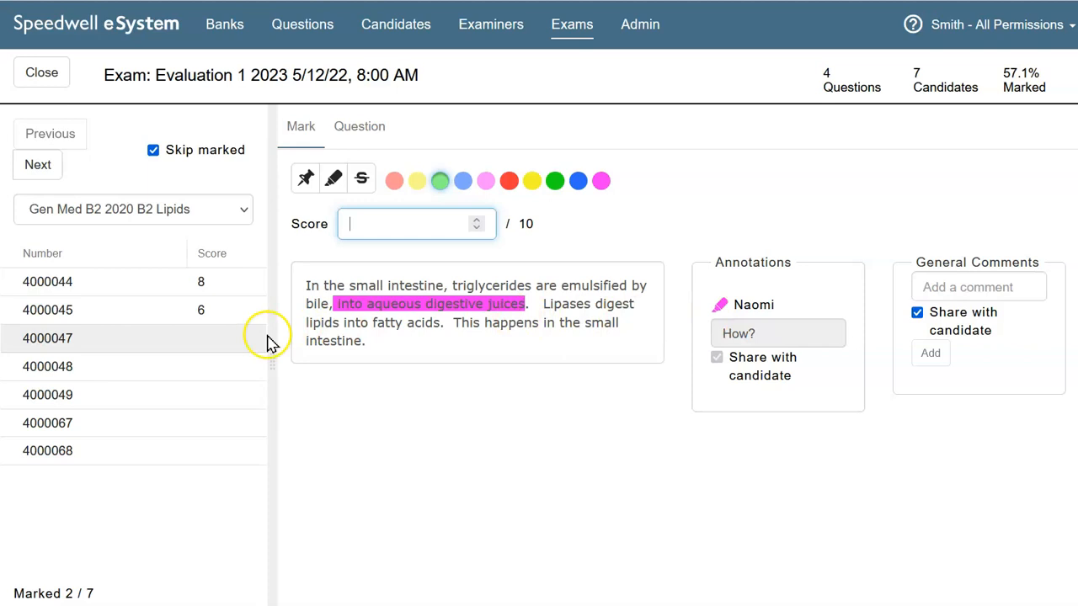
# Highlight "This happens in the small intestine." in green and annotate it "How?", shared with the candidate.
pyautogui.click(332, 178)
pyautogui.moveTo(453, 324); pyautogui.dragTo(463, 339)
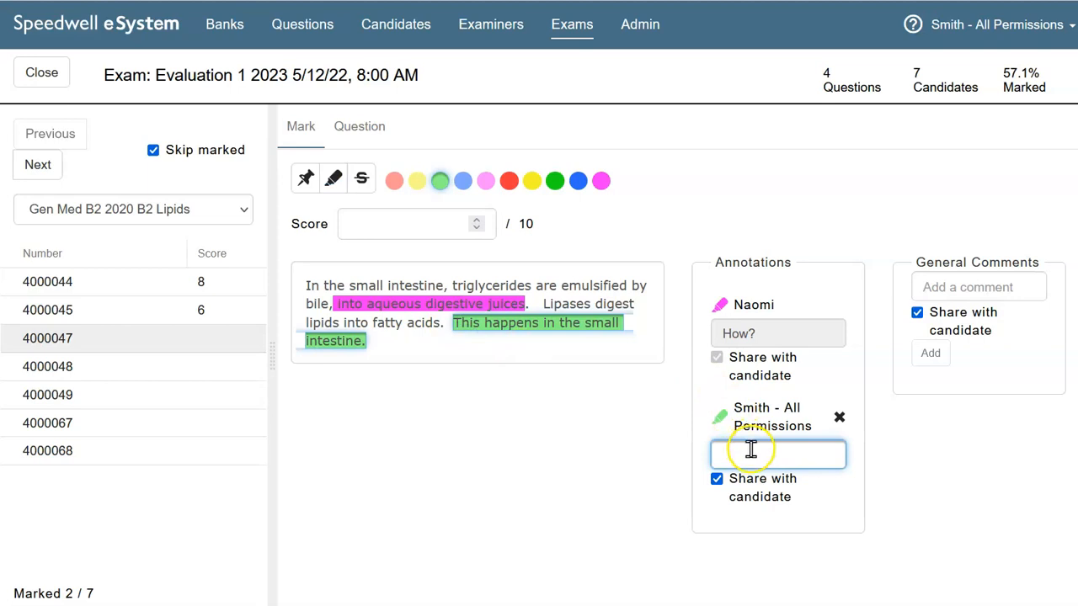
pyautogui.write('How?')
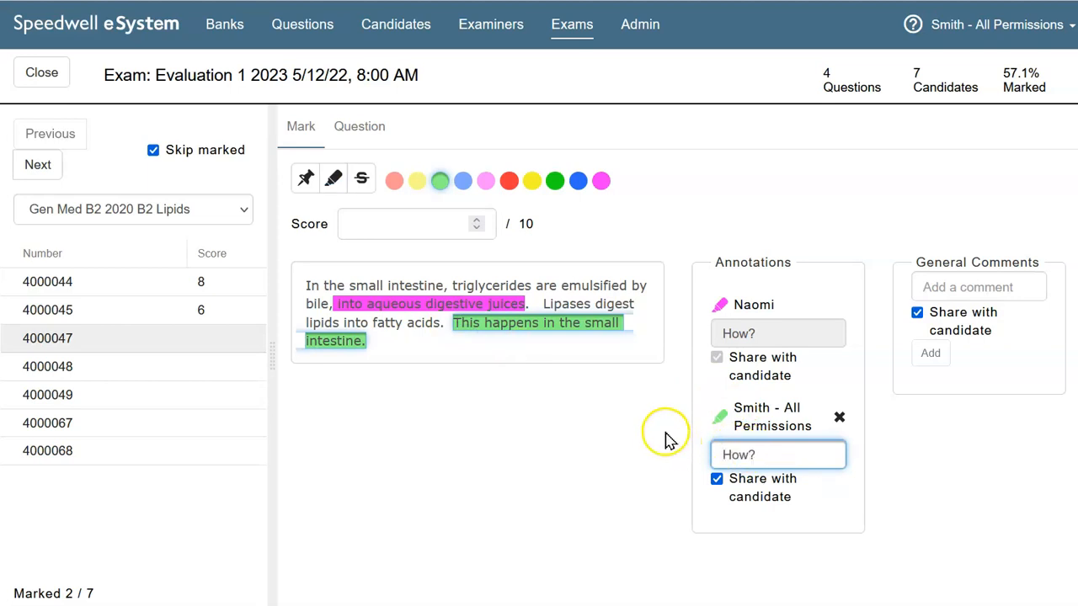
pyautogui.click(505, 344)
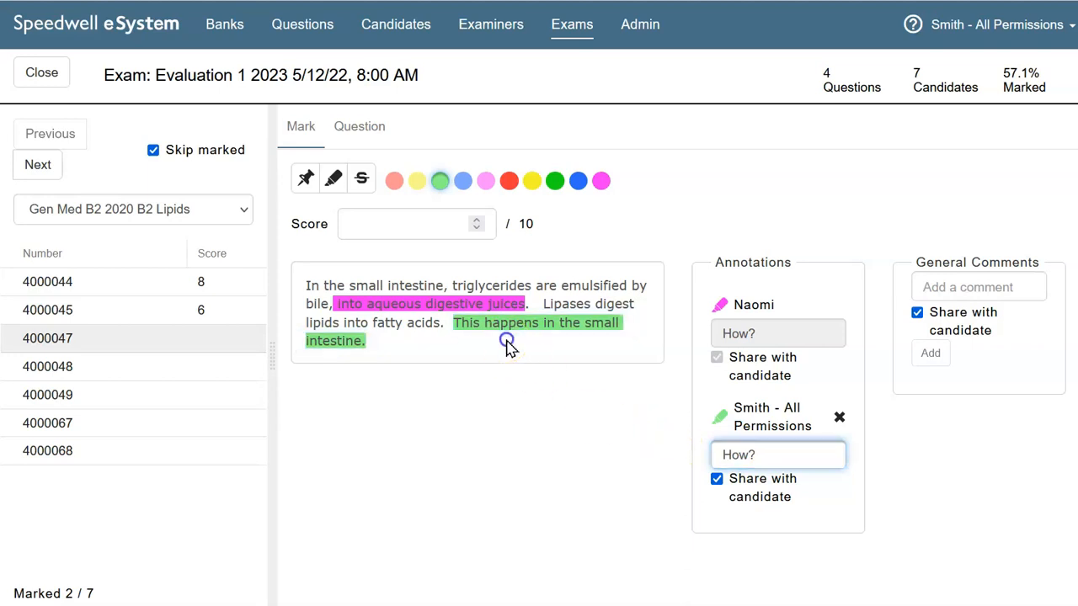
# Score the third candidate's lipids answer 6 out of 10, save it, and close the marking of the exam.
pyautogui.click(401, 224)
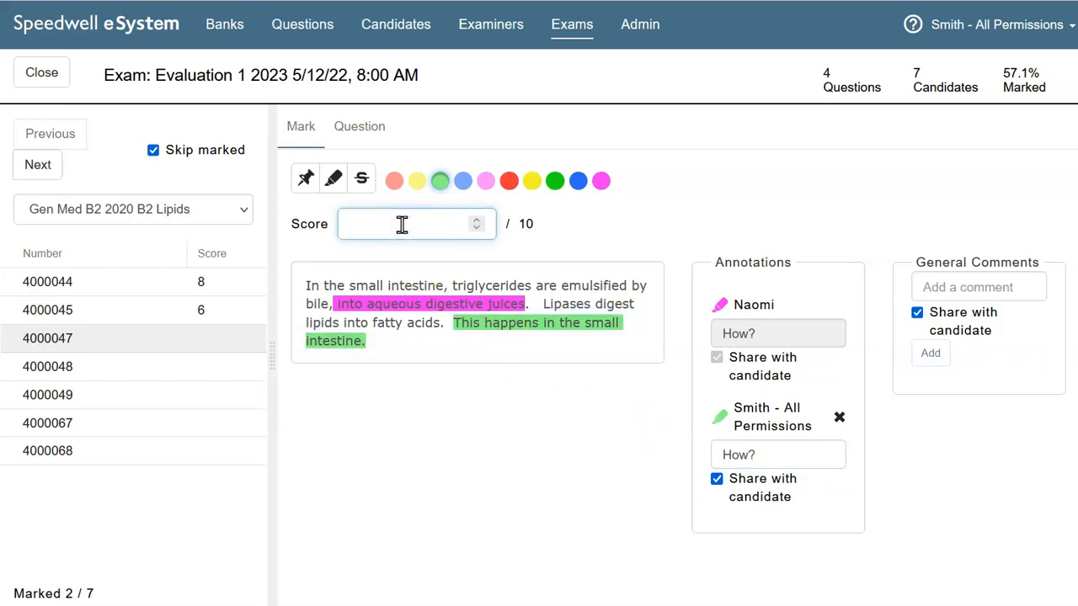
pyautogui.write('6')
pyautogui.press('Return')
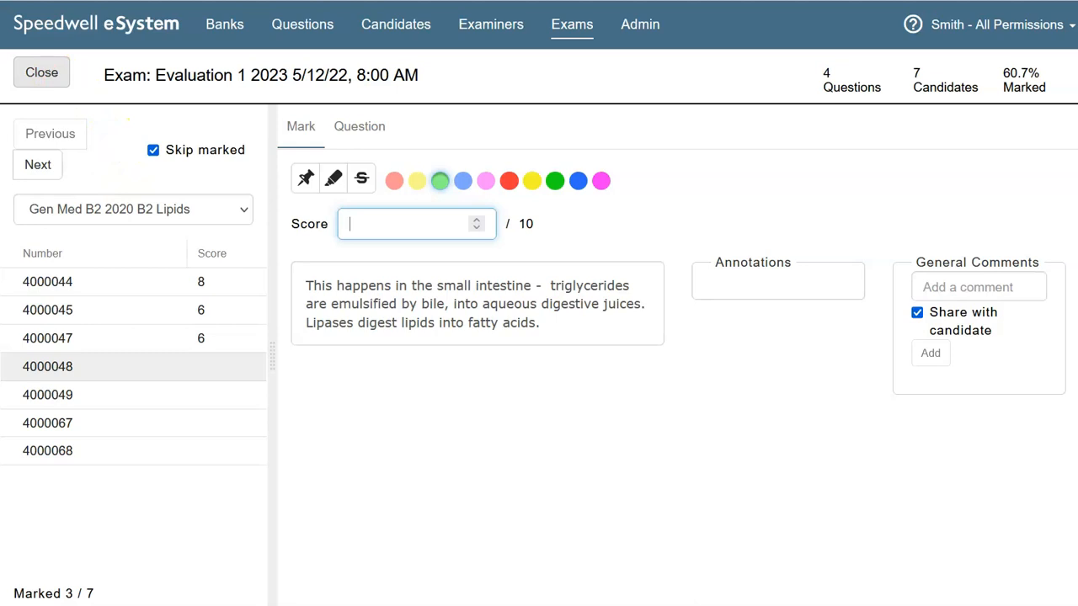
pyautogui.click(42, 73)
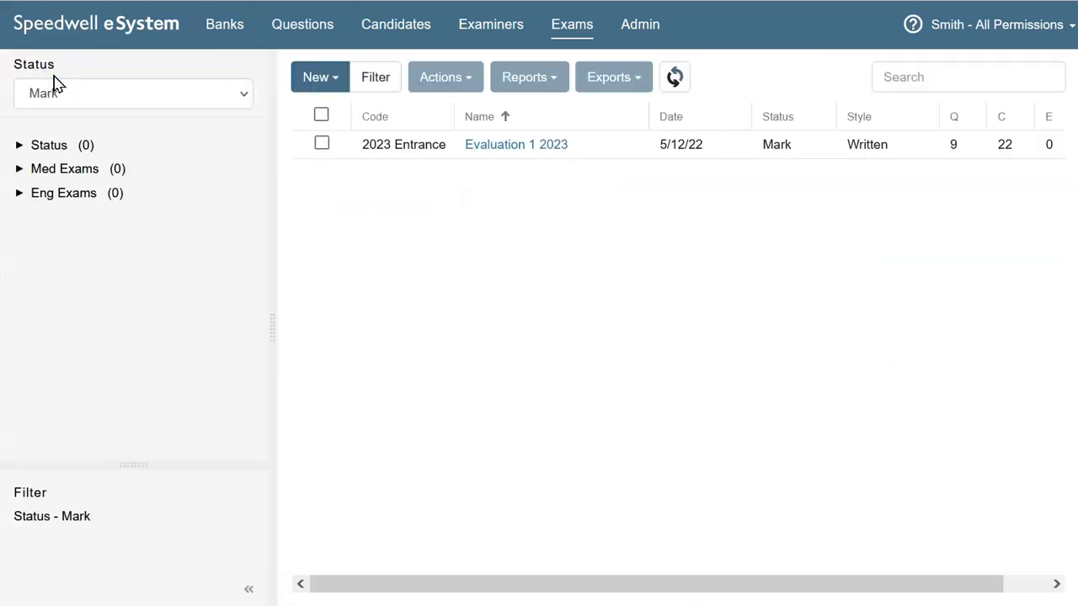